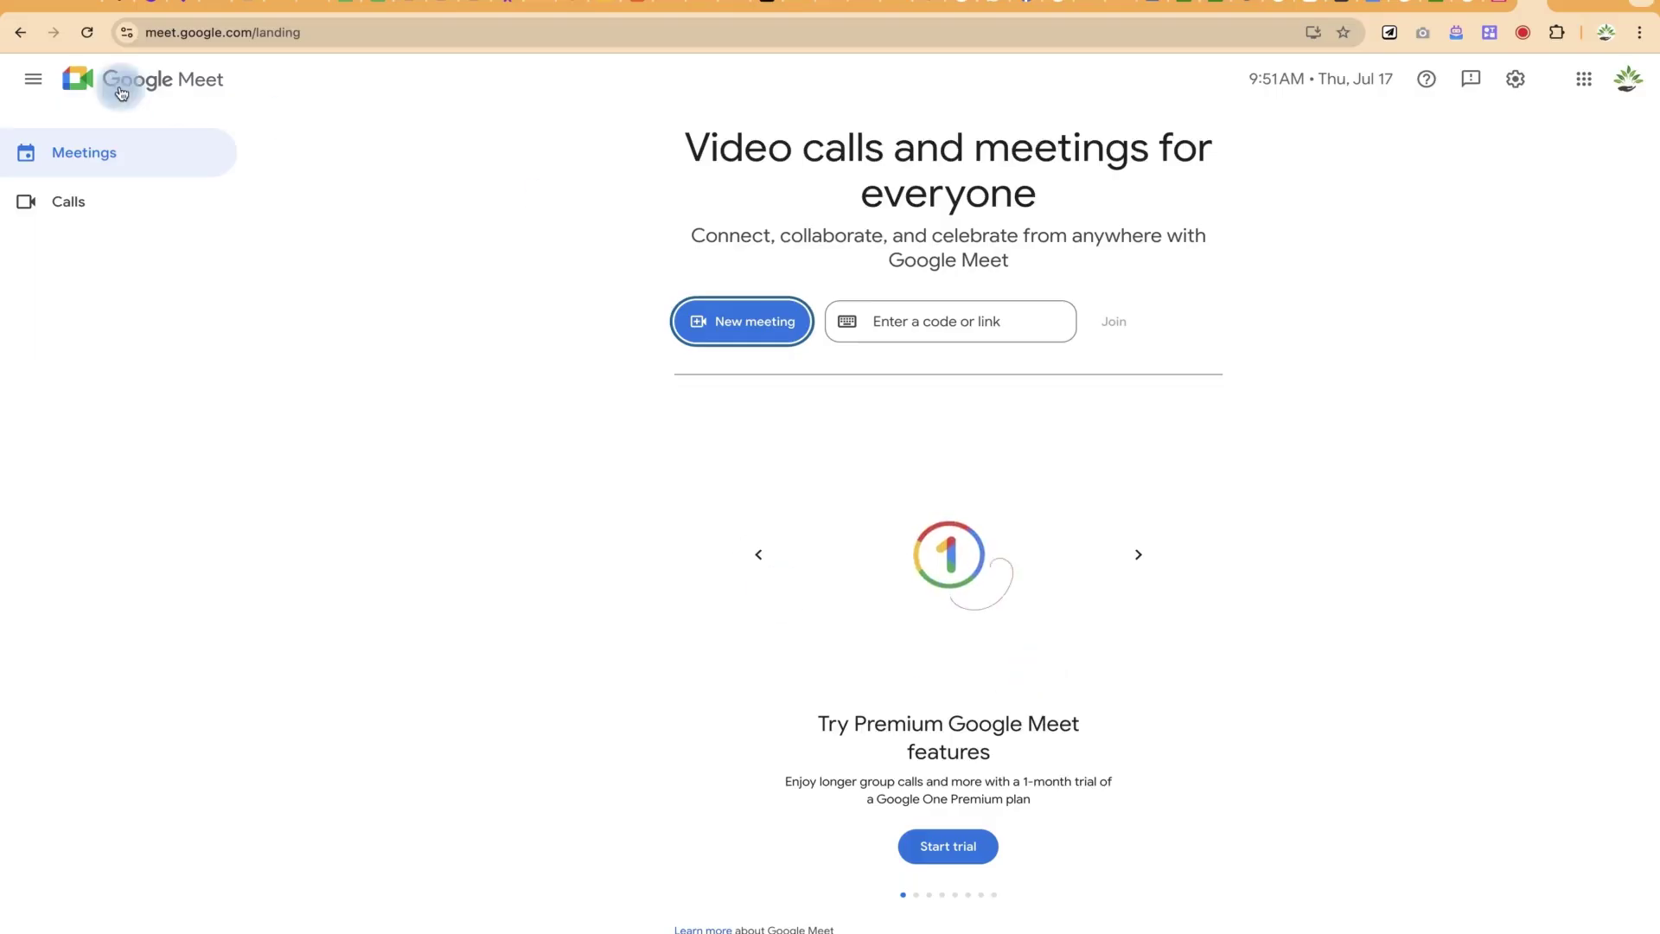
Focus the meeting code field, check the saved Meet link in Notes, and return to Chrome.
click(279, 36)
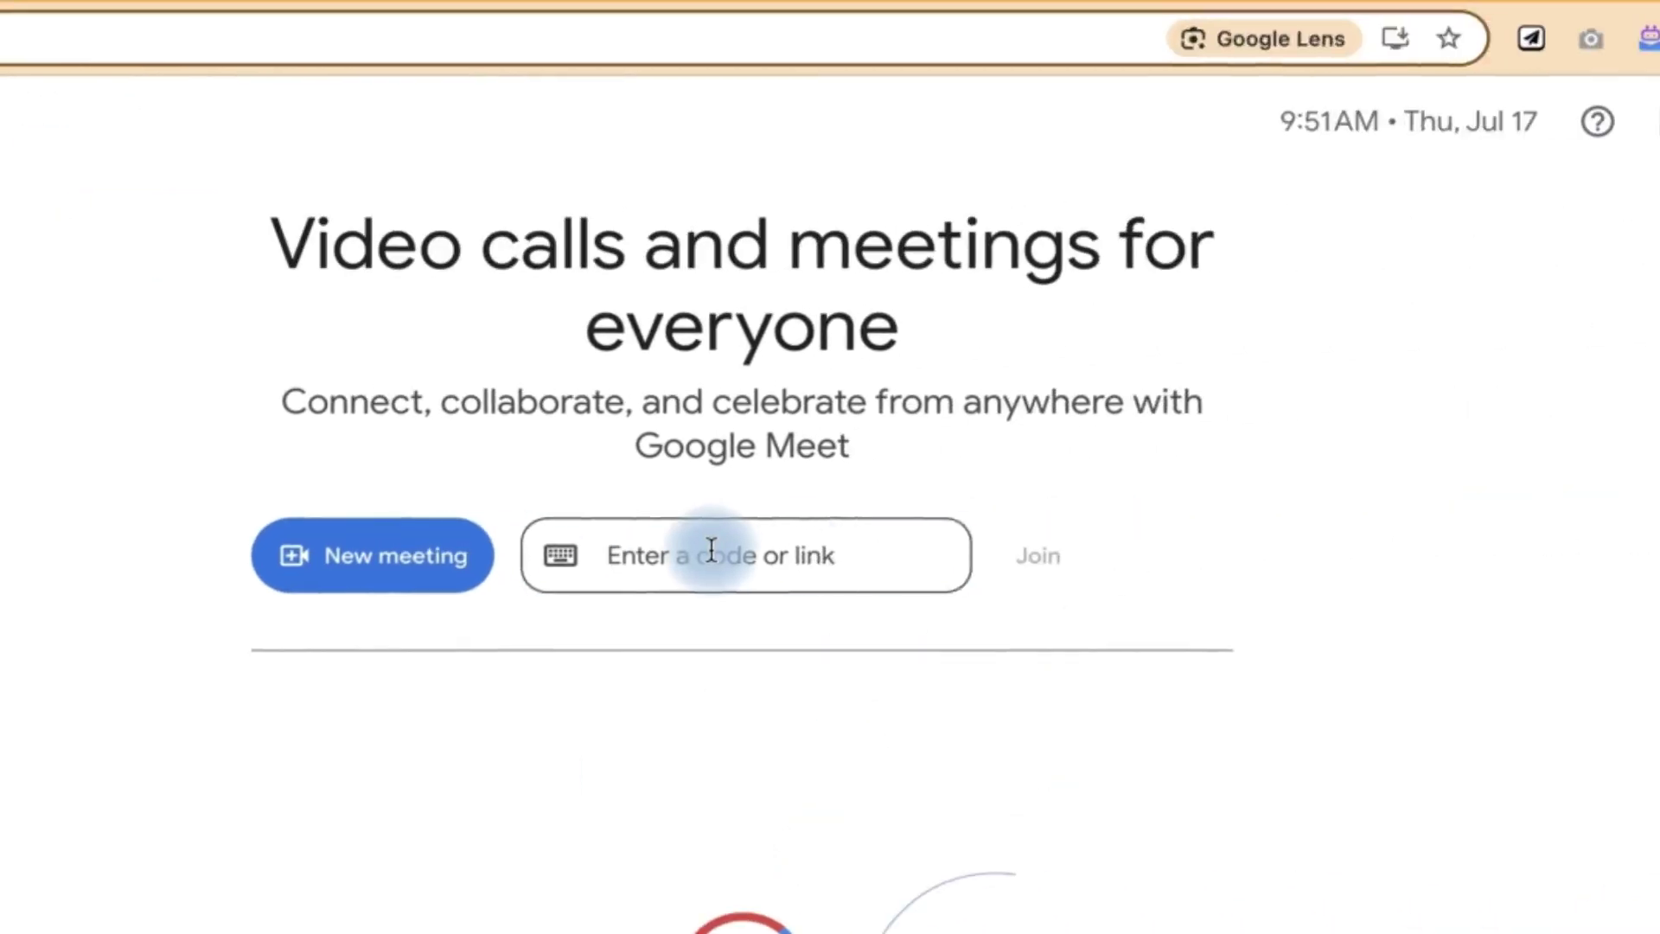
click(720, 551)
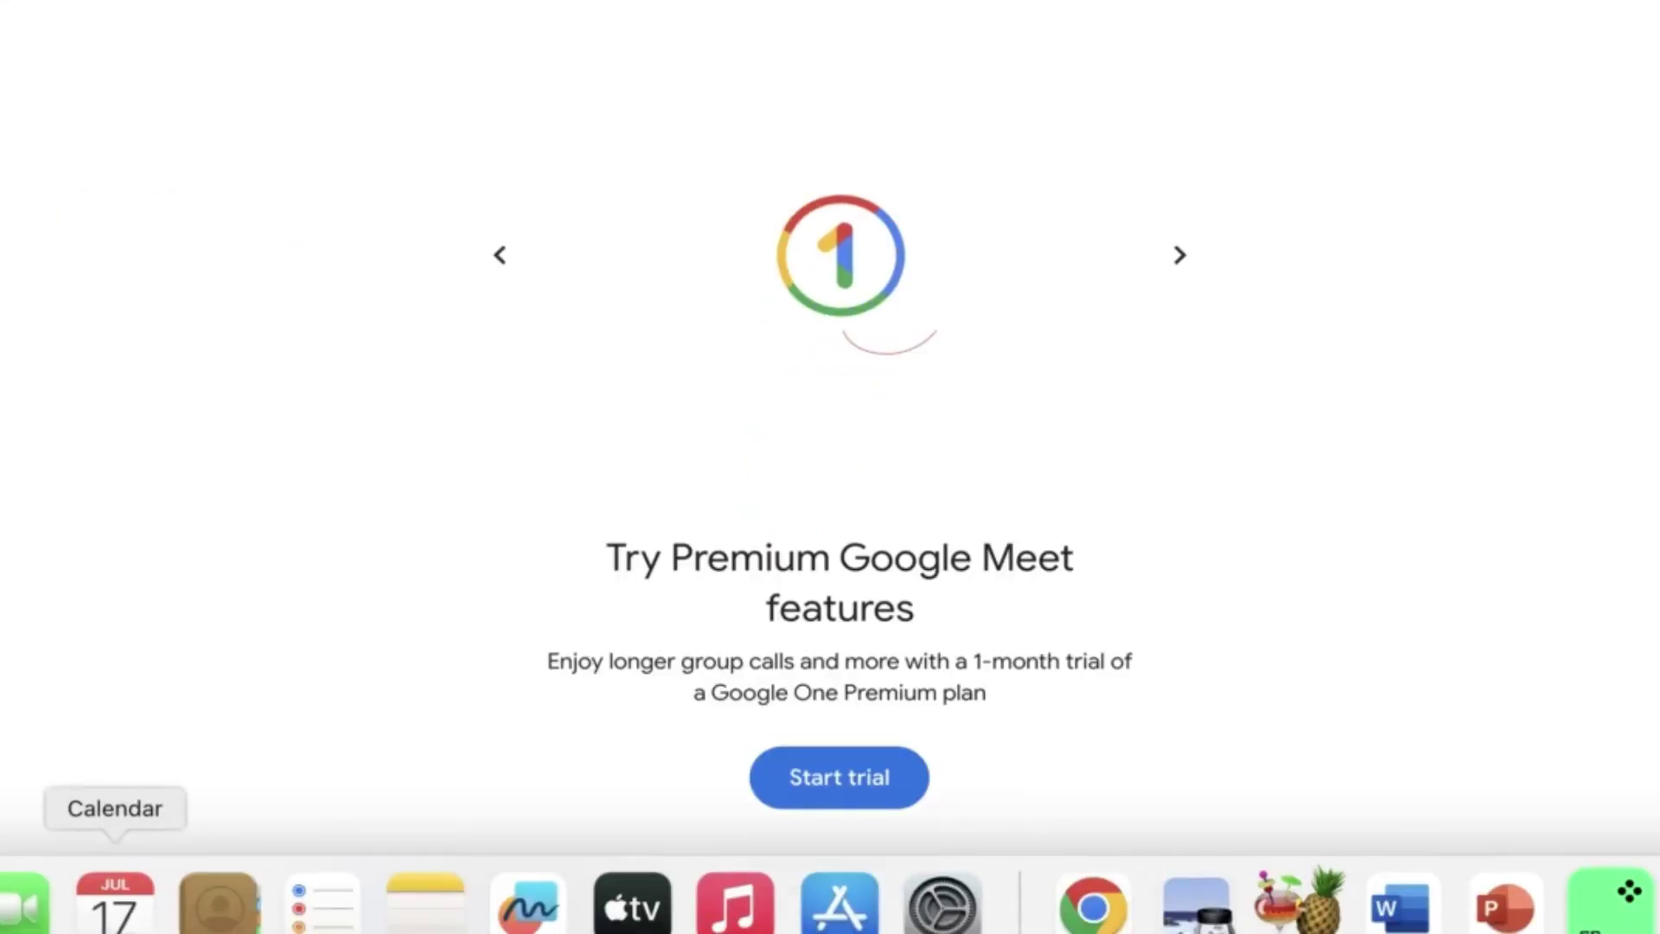
click(398, 908)
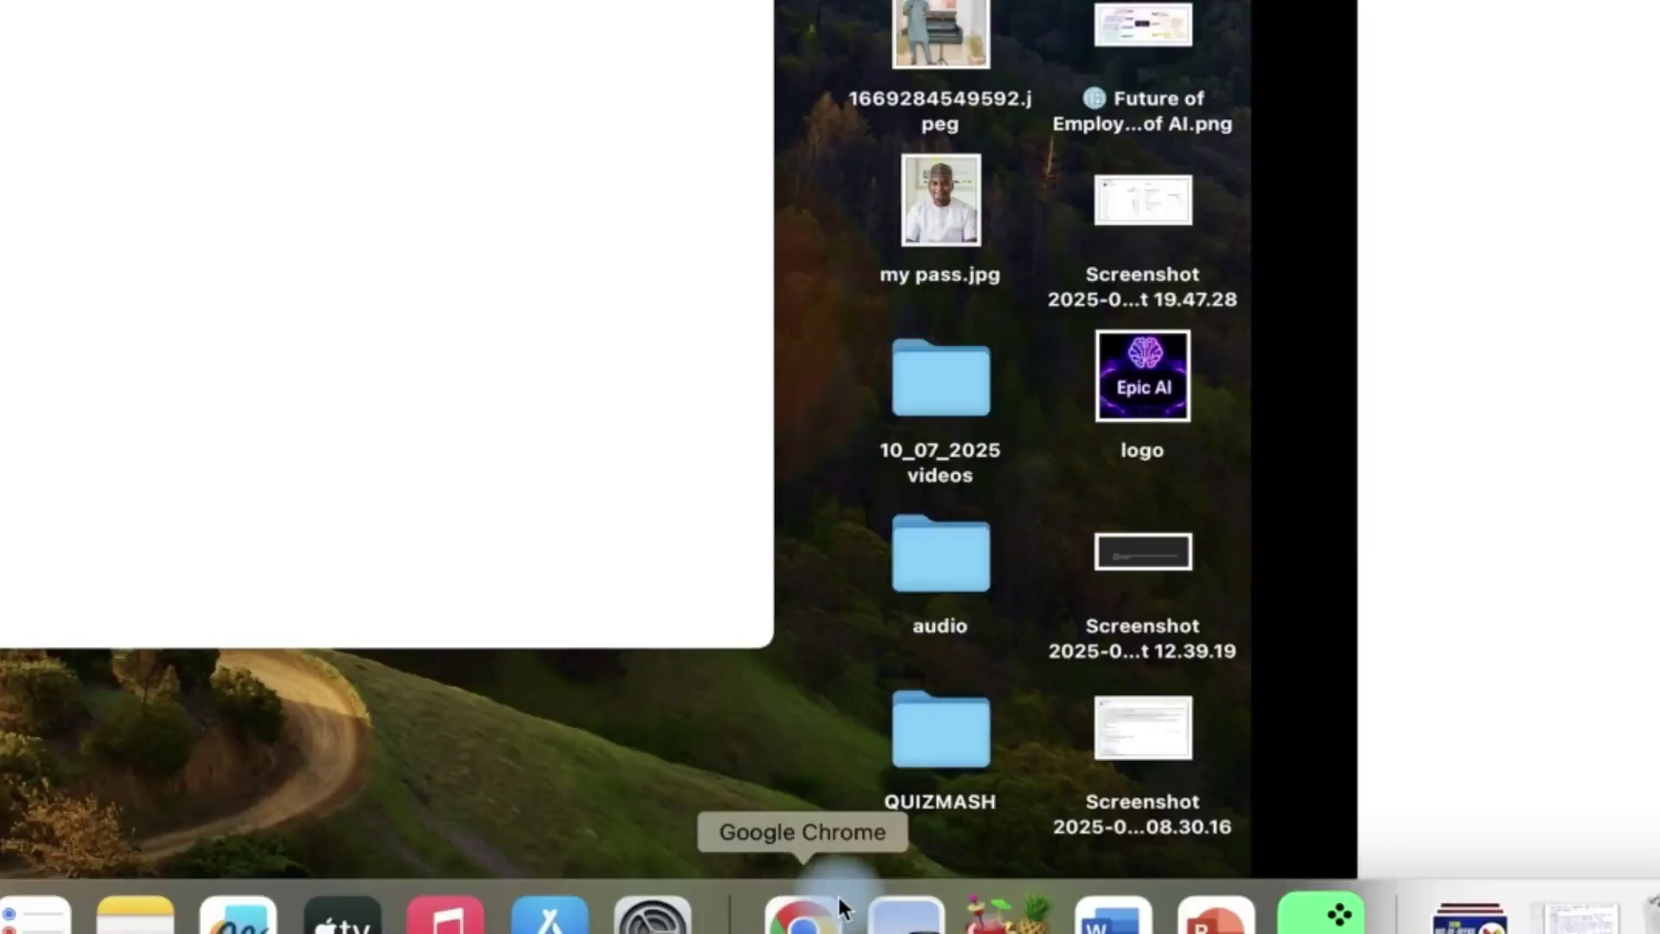
click(840, 898)
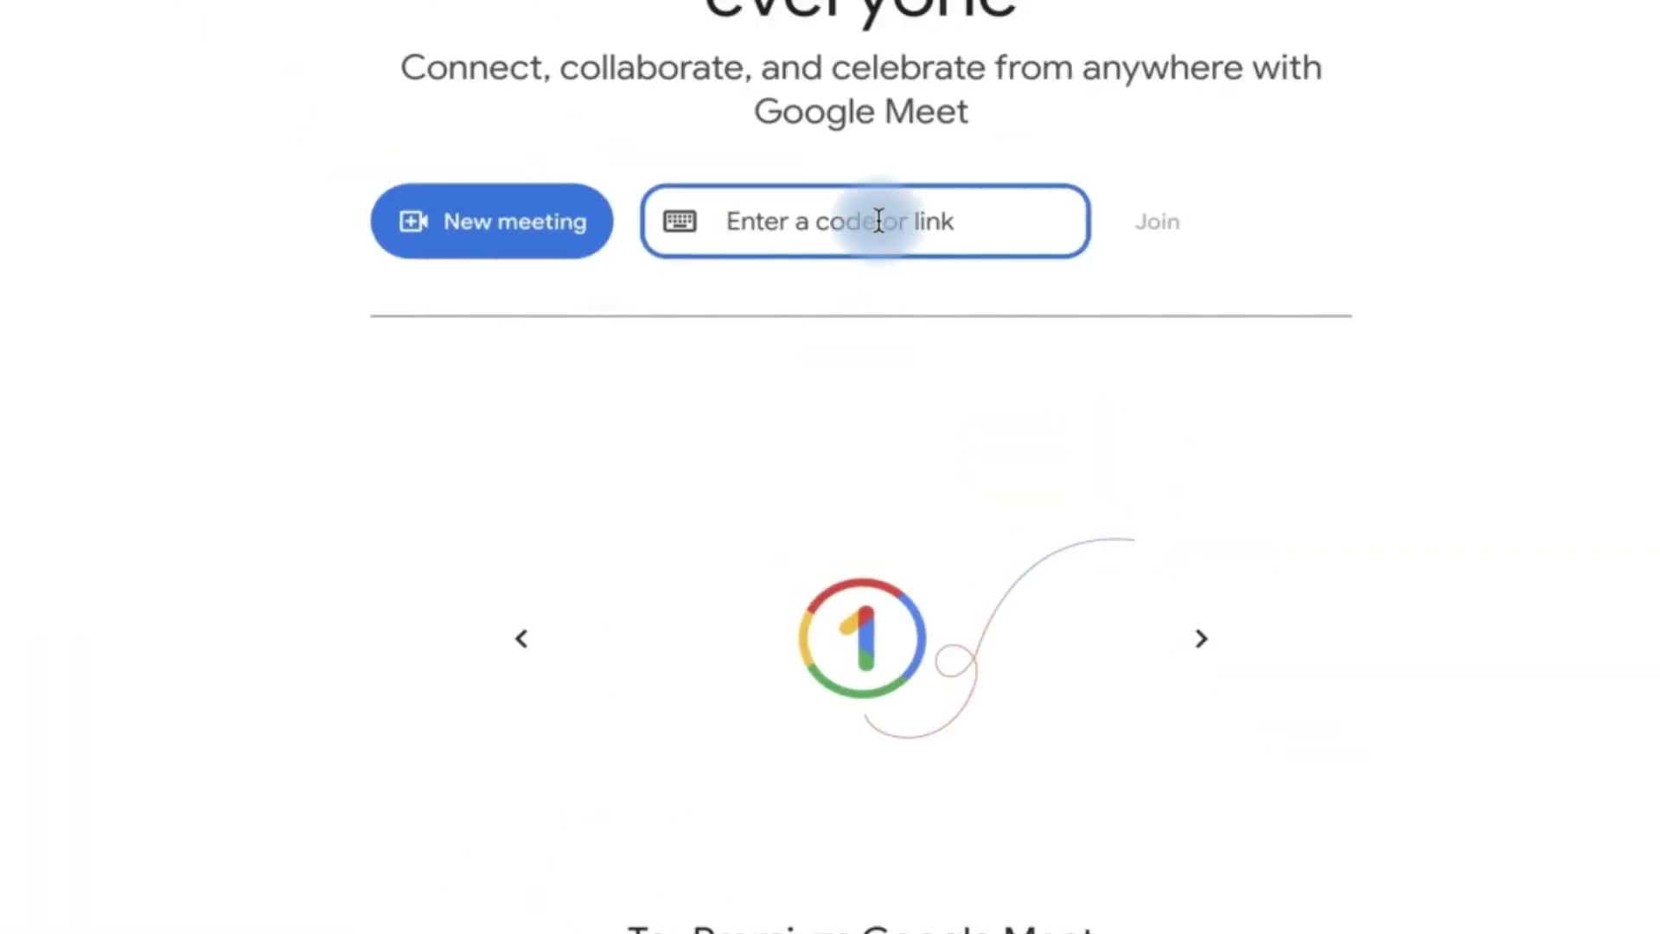
Paste the Meet link to reach the EPIC Mentorship pre-join screen, allowing microphone and camera this time.
key(ctrl+v)
click(1165, 247)
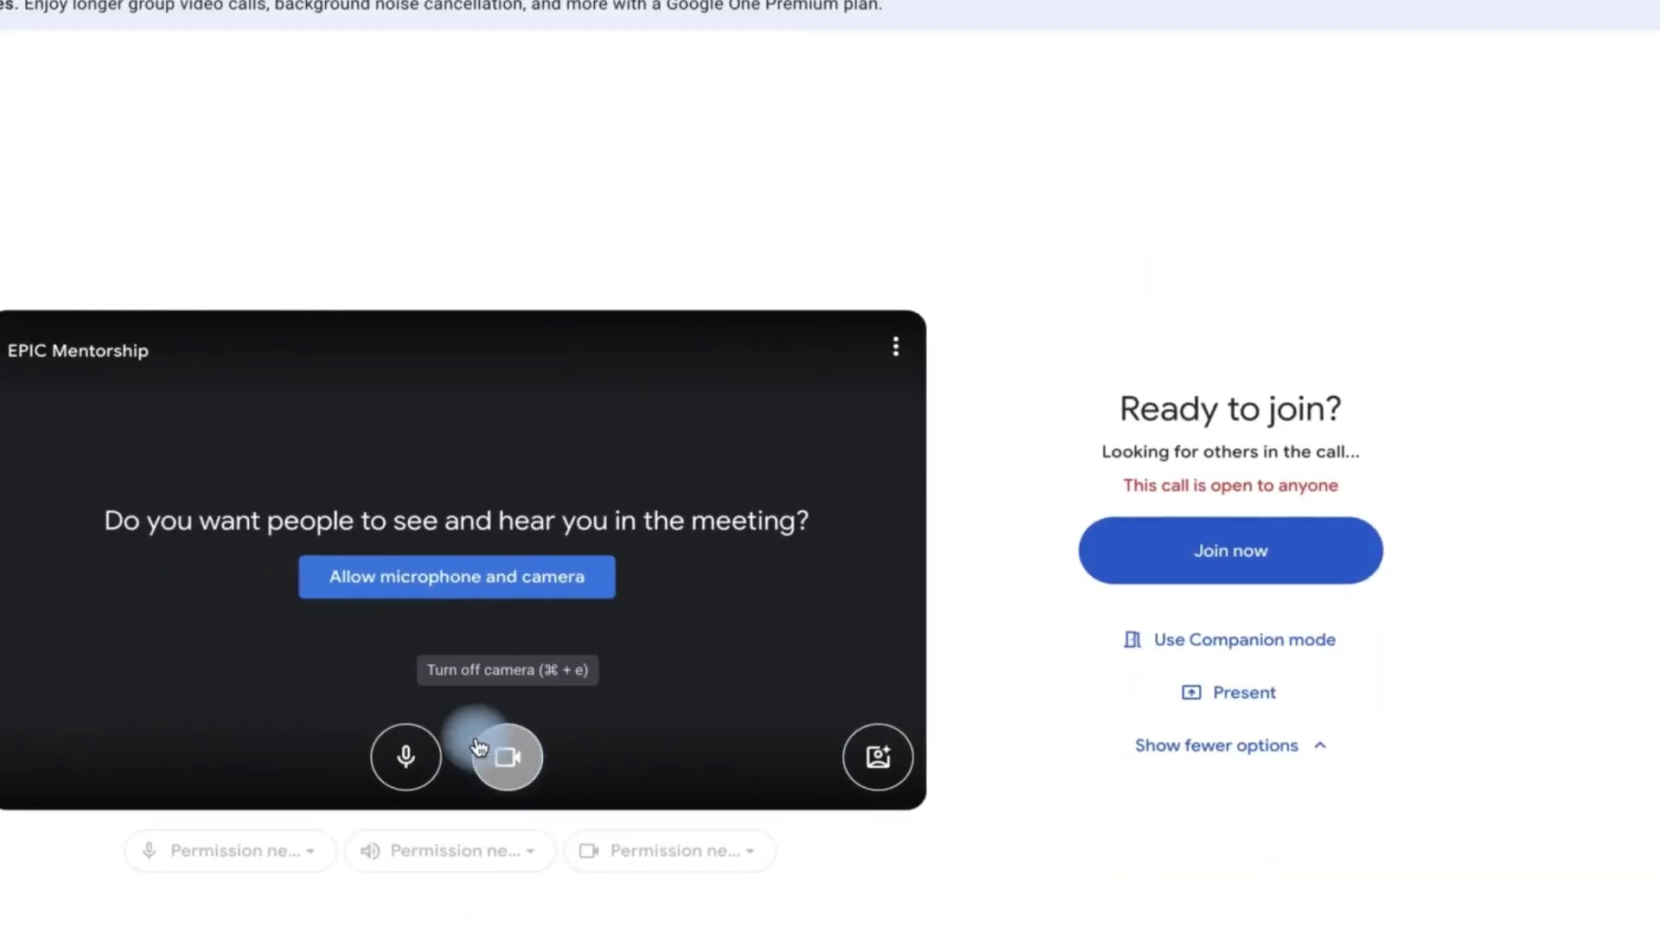
click(508, 759)
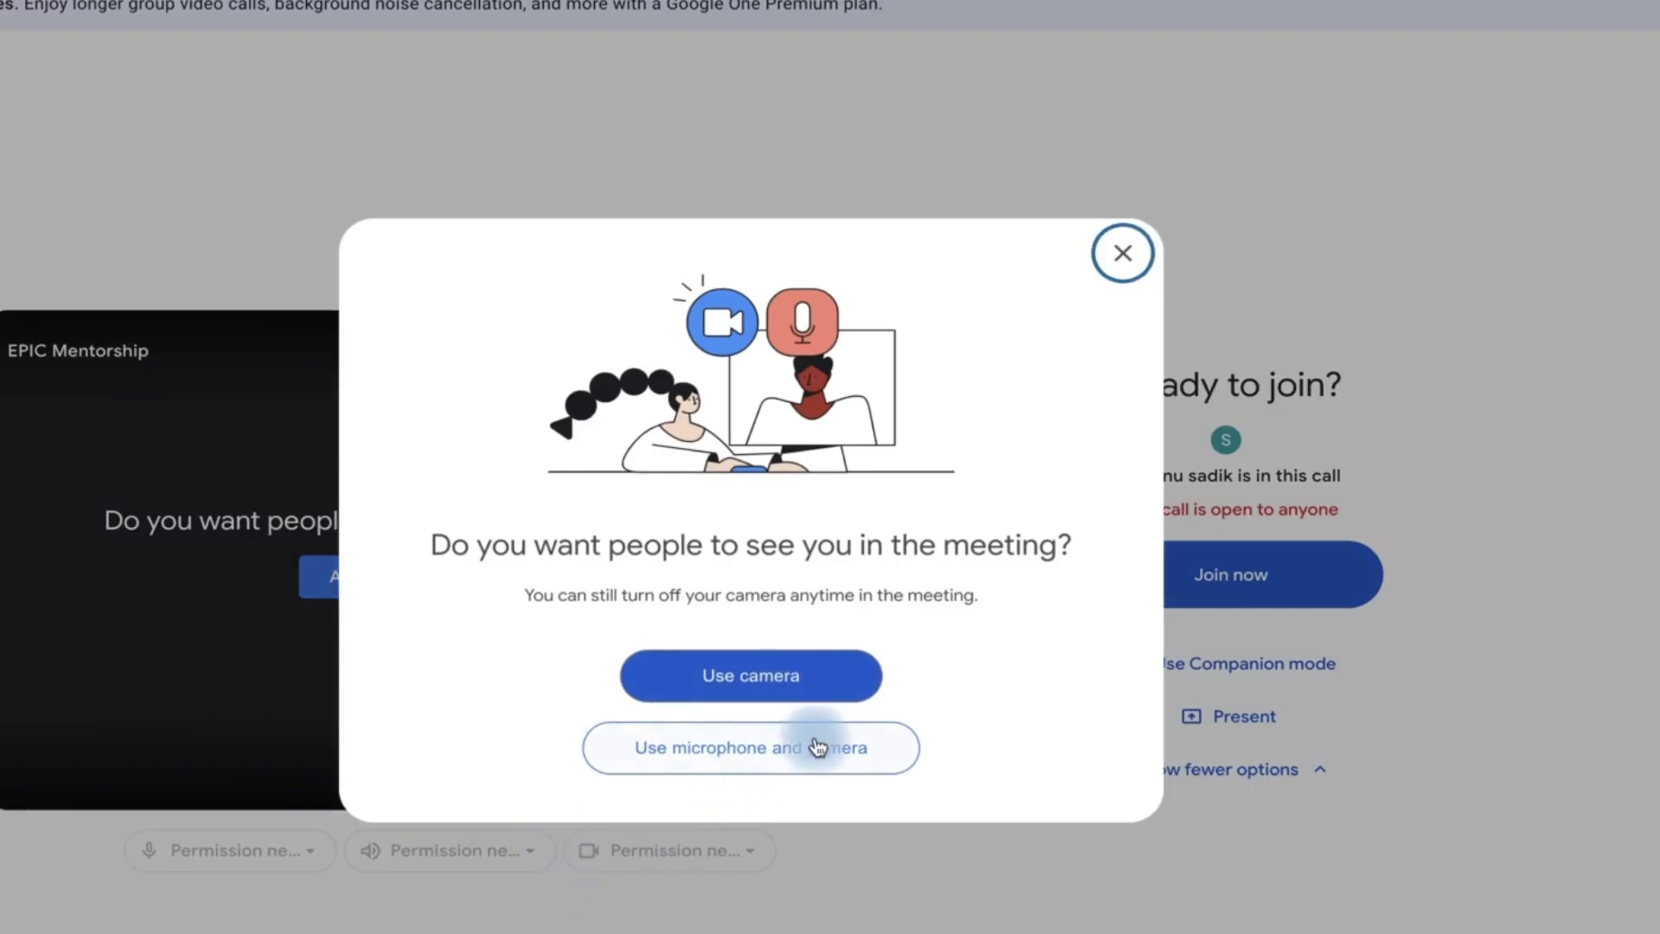
click(818, 747)
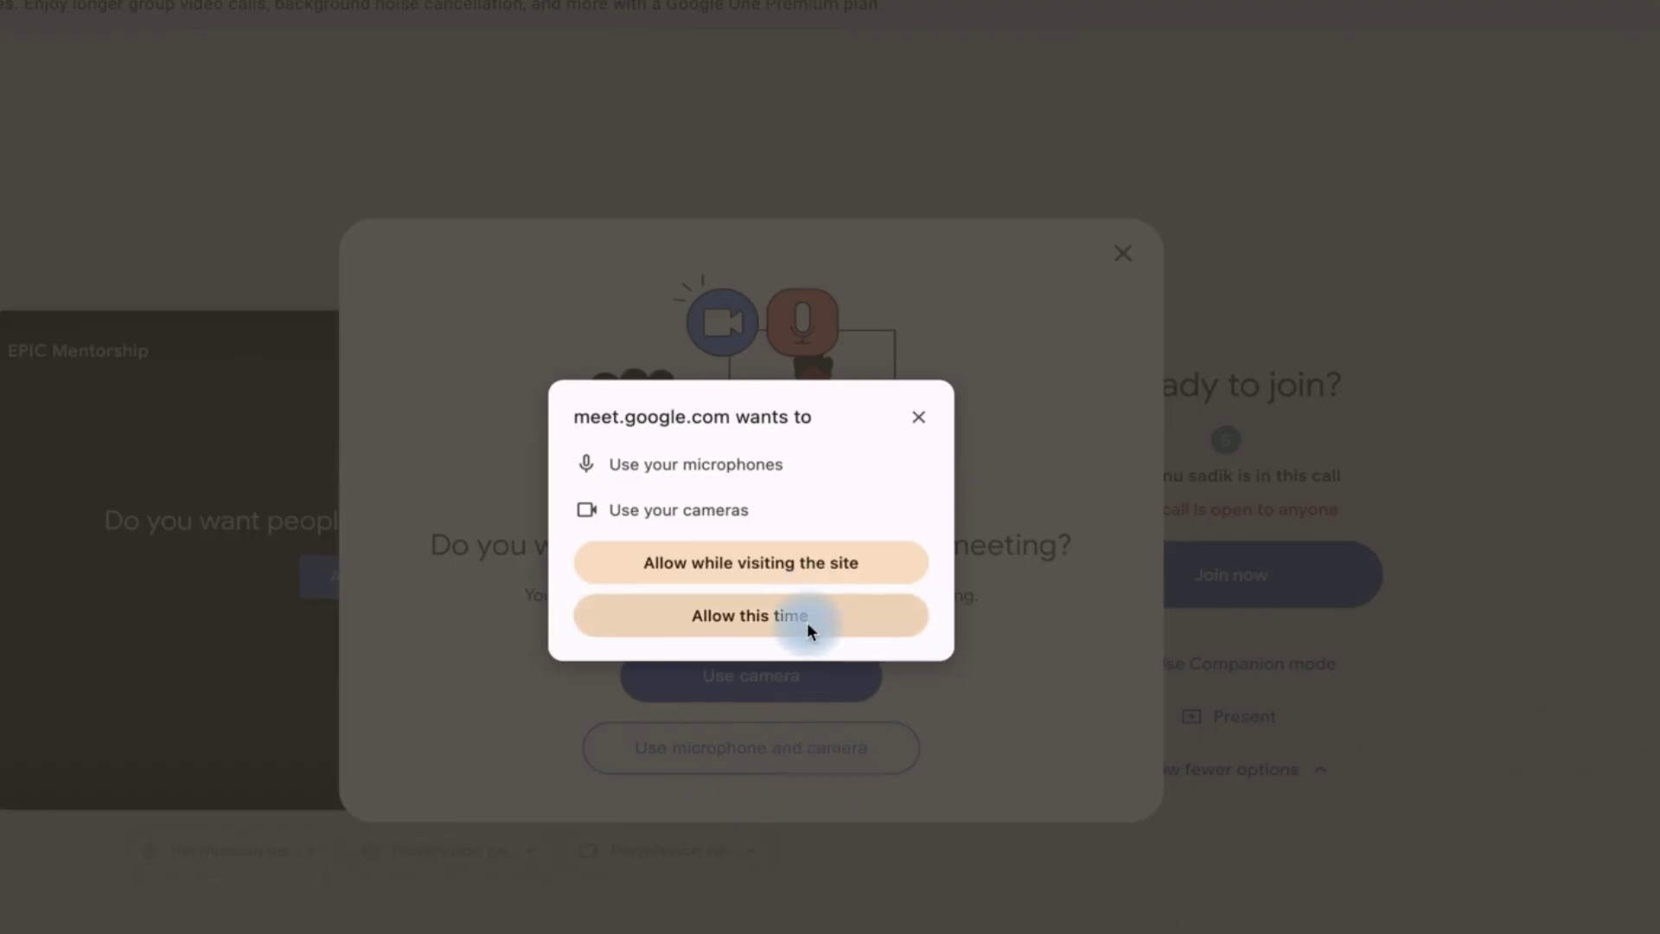
click(807, 621)
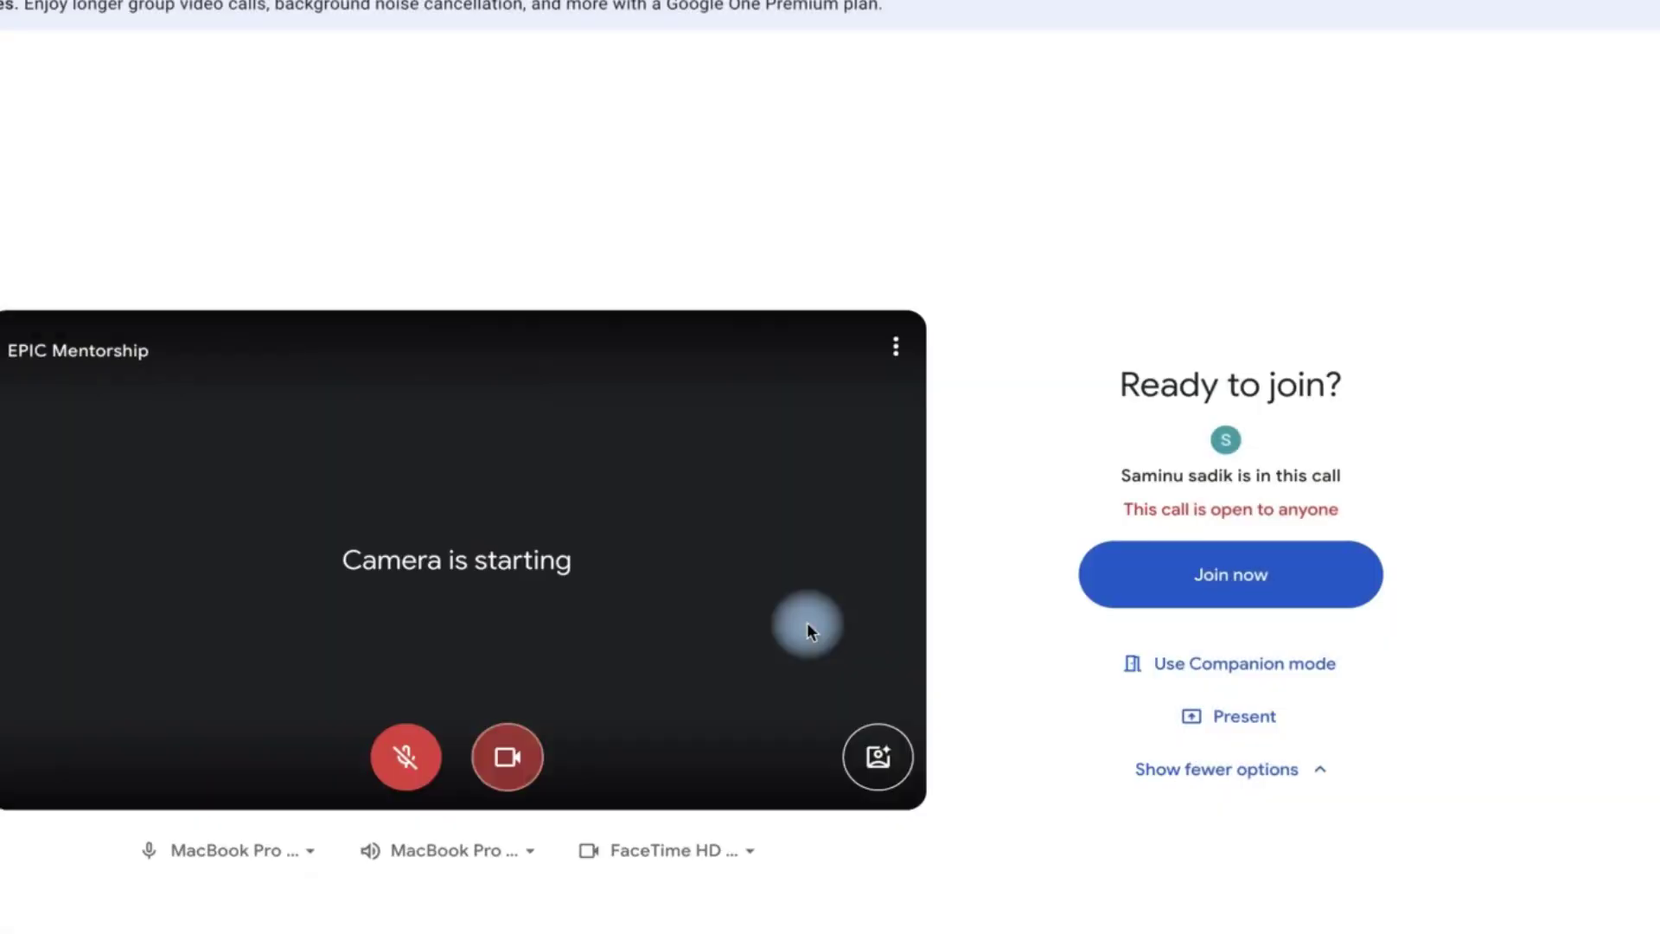
Switch the camera off in the pre-join preview.
click(508, 765)
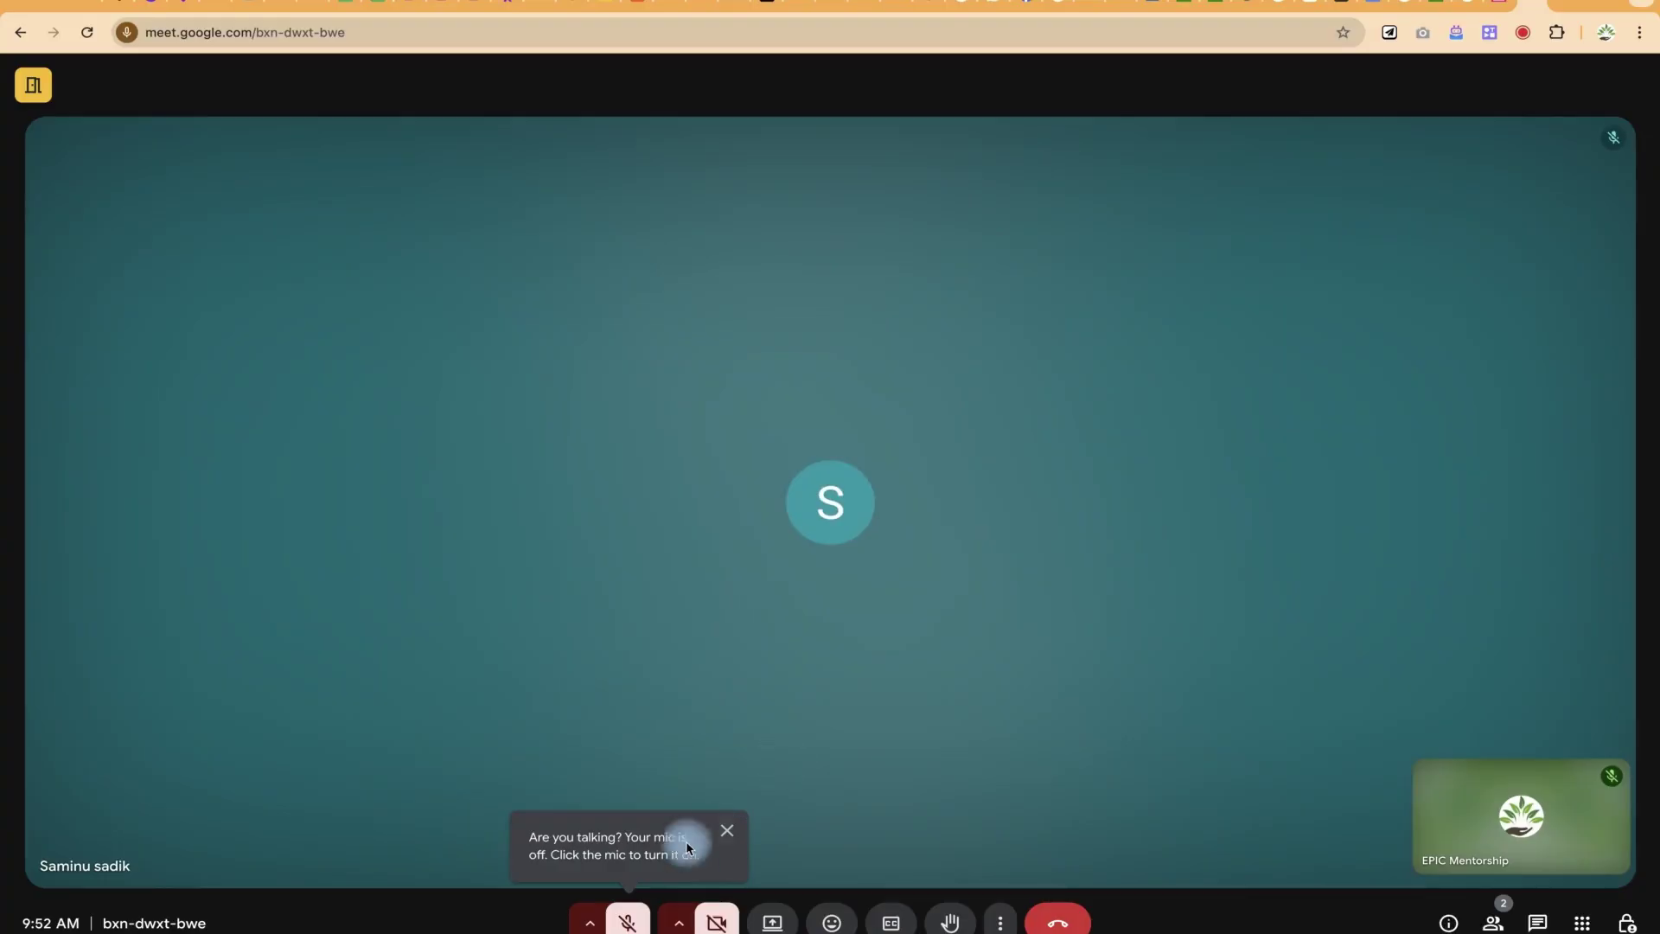
click(726, 831)
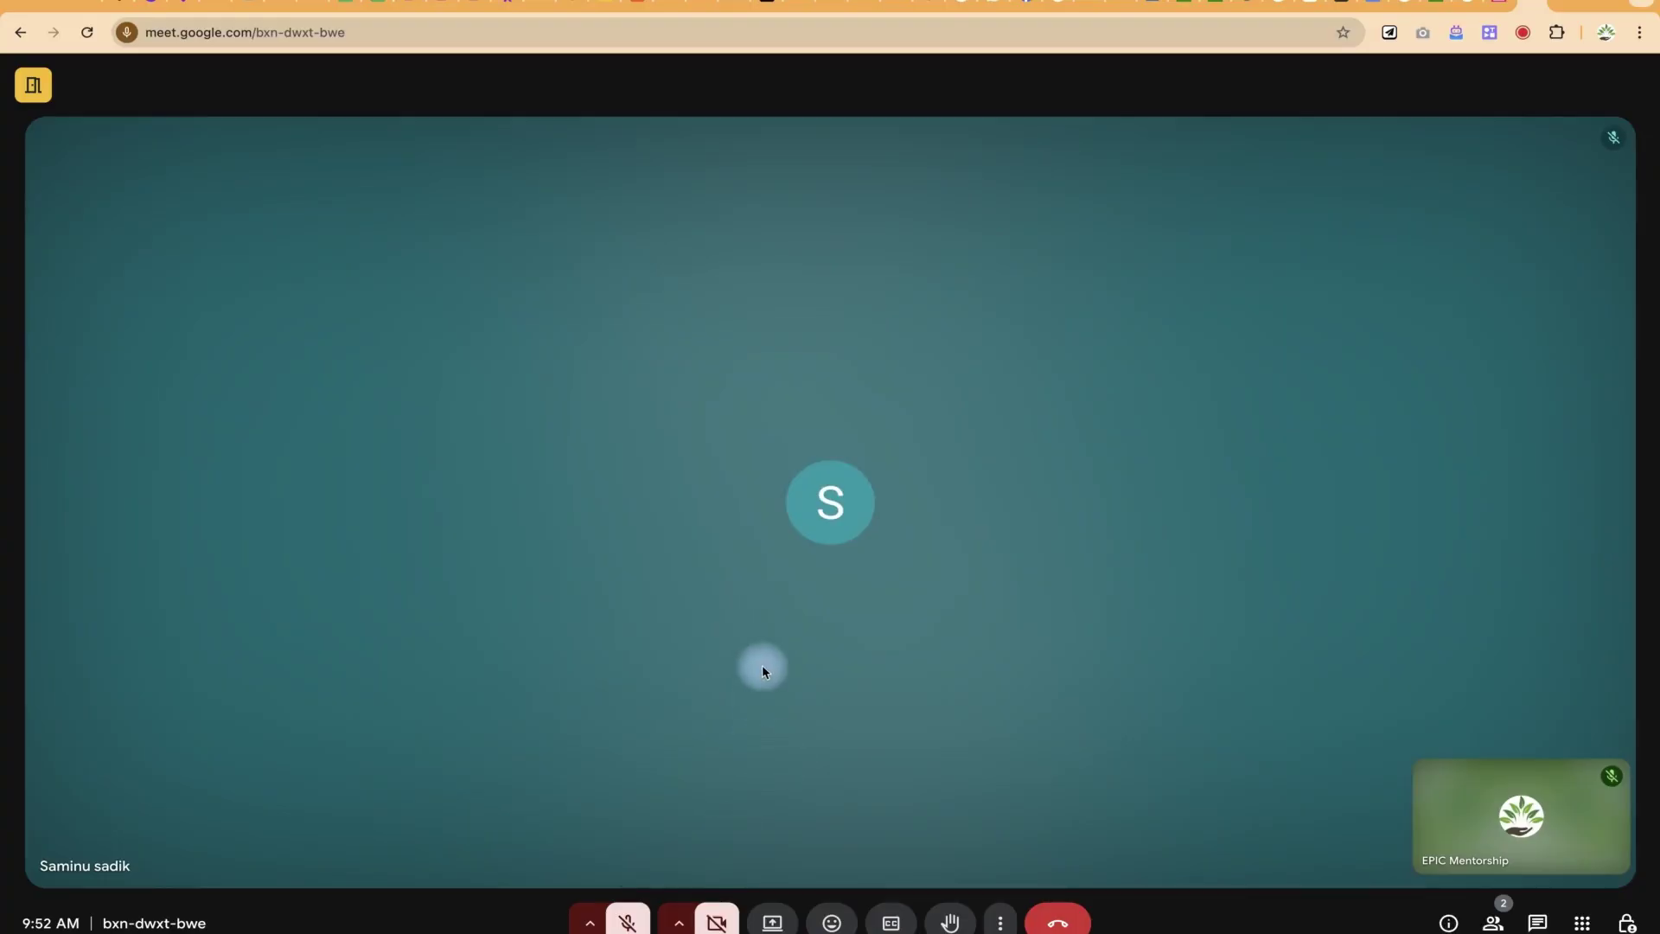